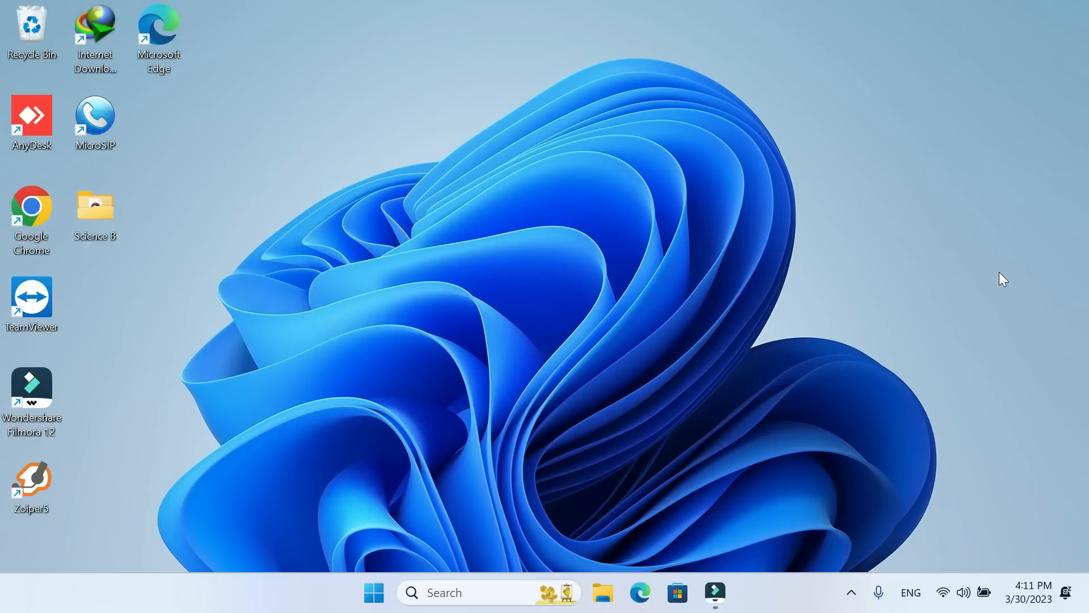
Open the Accounts page in Windows Settings and look through the account settings list
key("super+i")
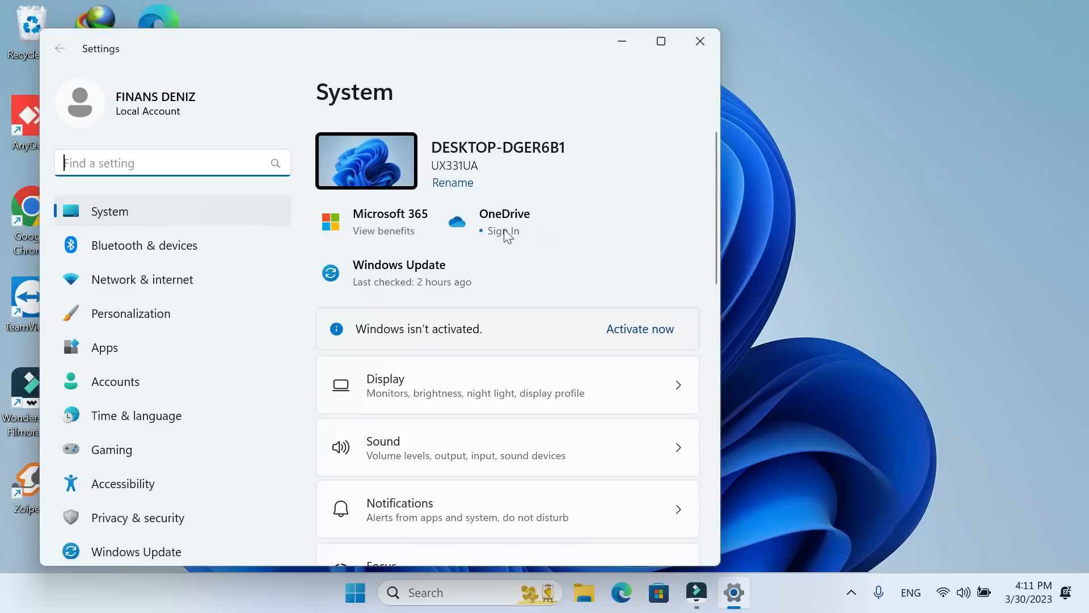
left_click(151, 383)
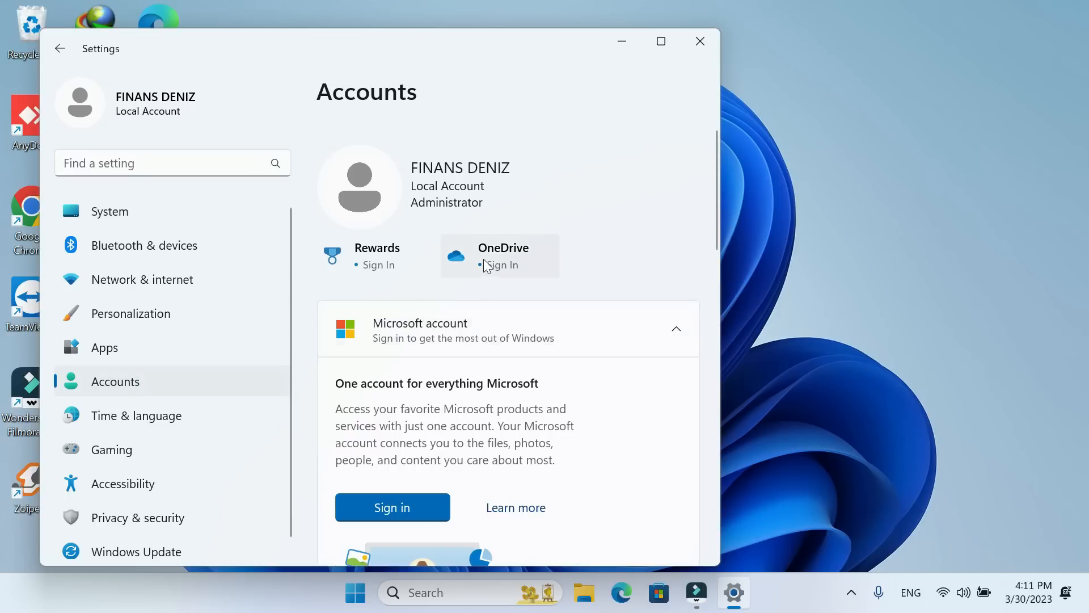
scroll(491, 261, "down", 2)
scroll(511, 272, "down", 2)
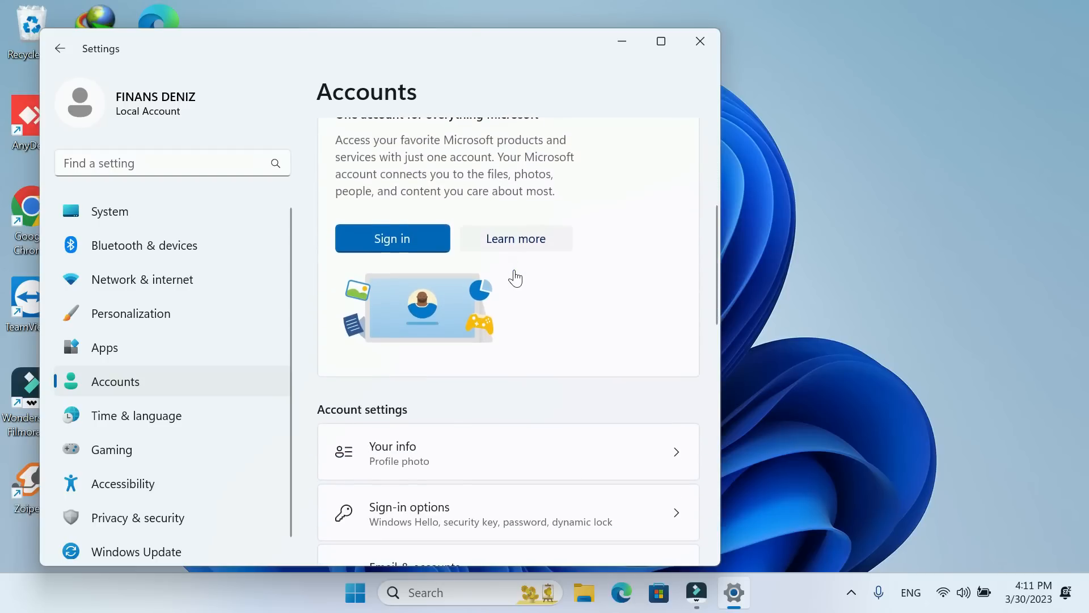
scroll(517, 275, "up", 2)
scroll(526, 275, "down", 5)
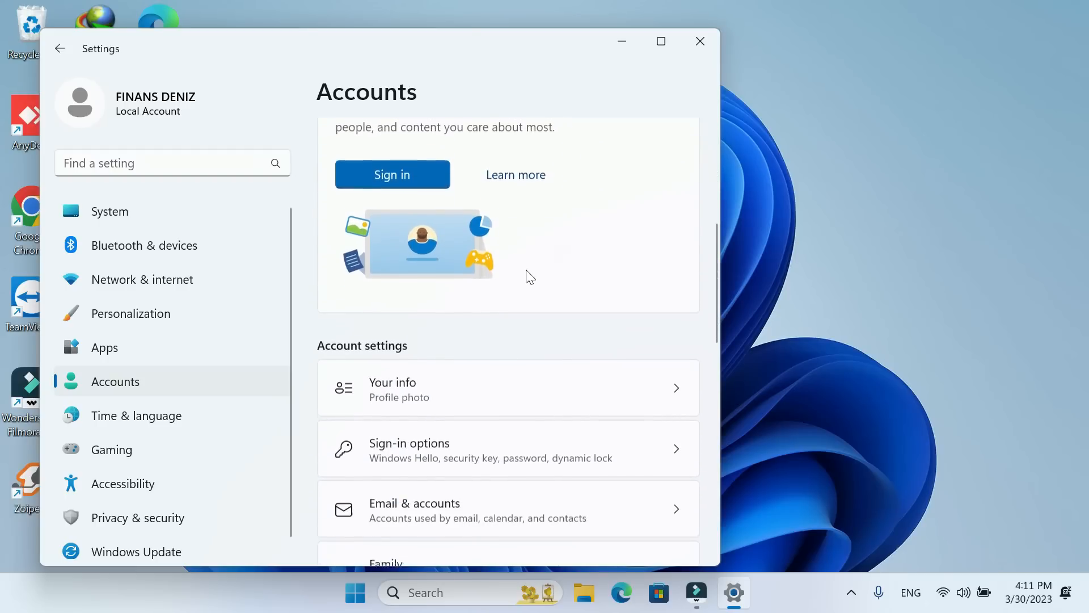
scroll(528, 277, "down", 2)
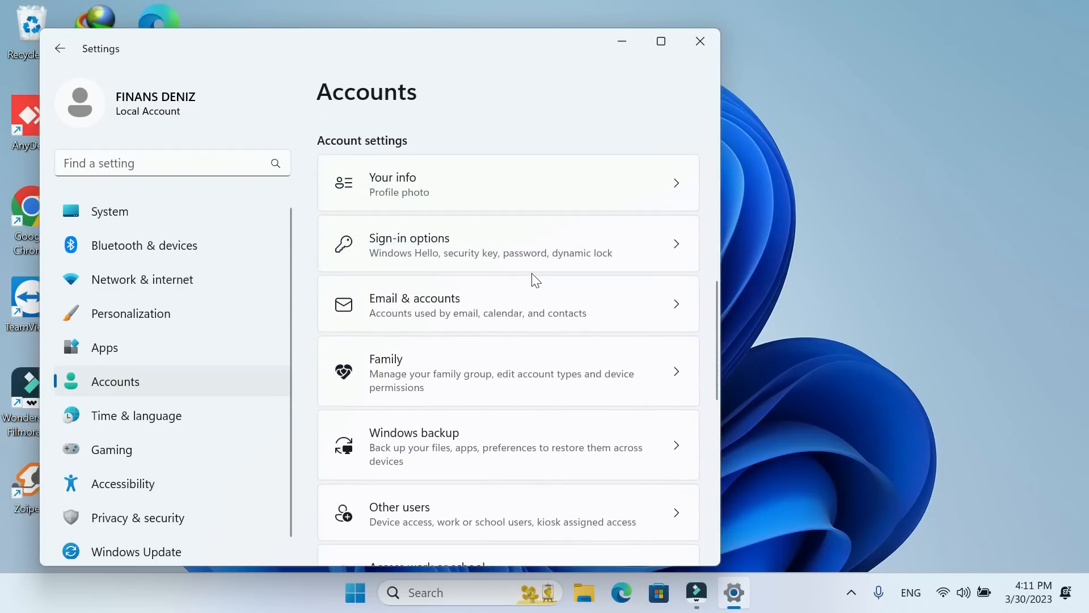
Review the Your info and Sign-in options pages, returning to the Accounts overview after each
left_click(510, 203)
scroll(499, 222, "down", 1)
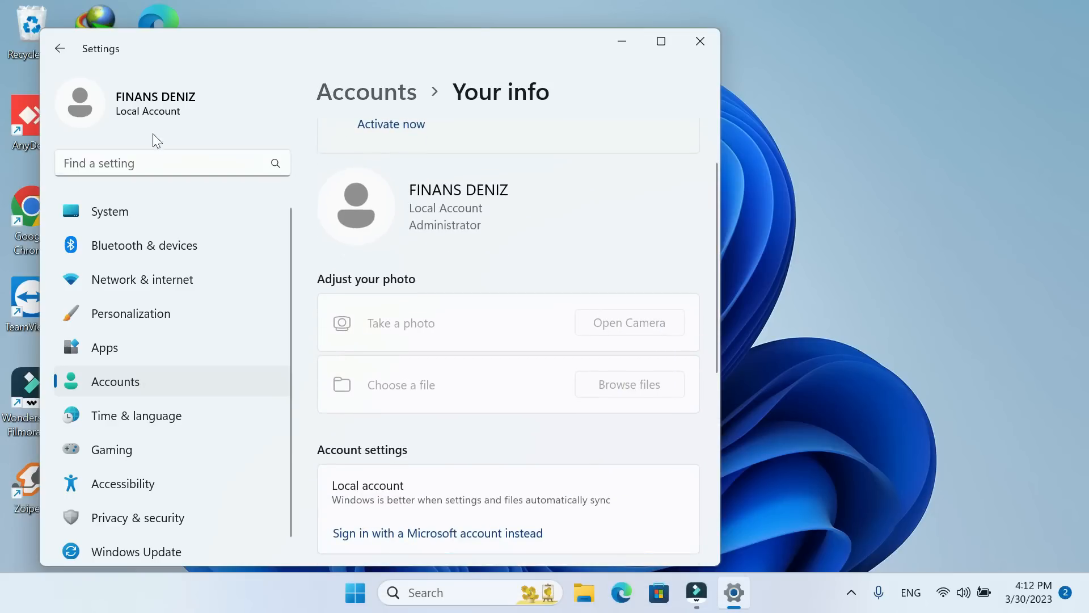
left_click(62, 51)
scroll(485, 314, "down", 8)
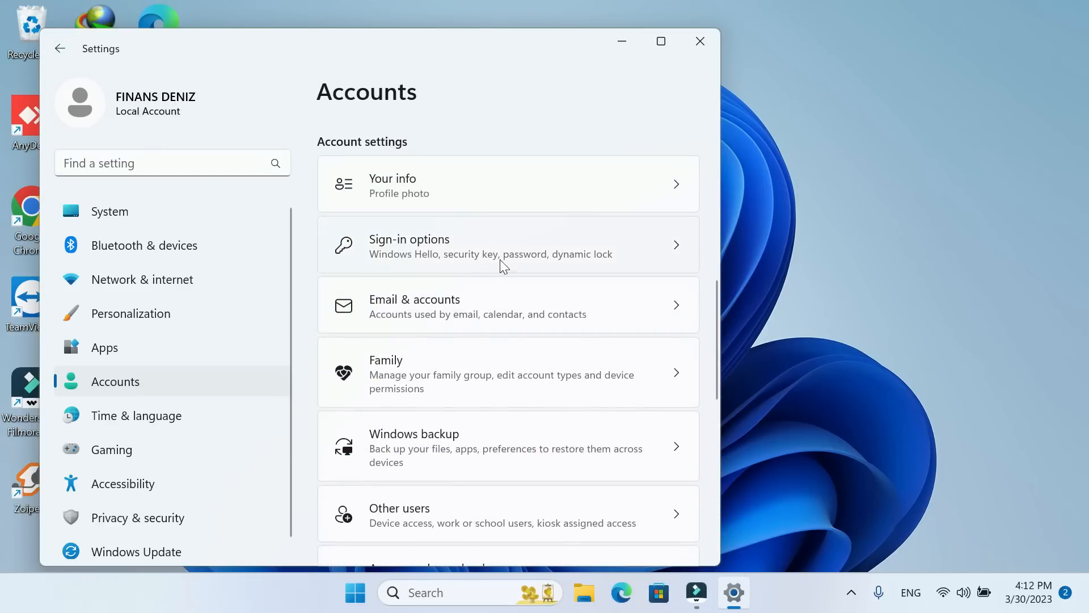
left_click(518, 260)
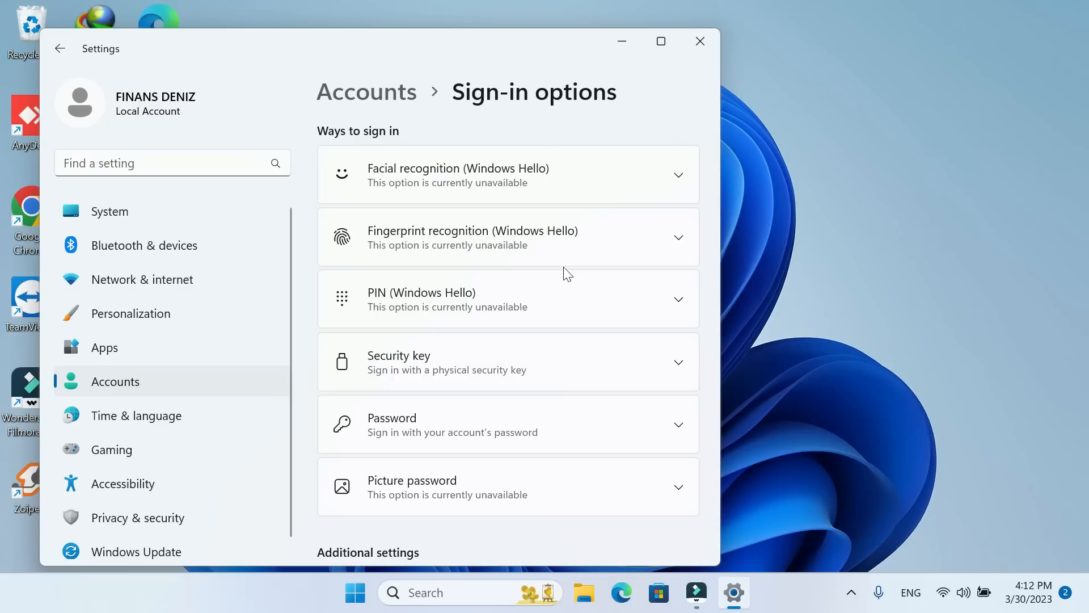
left_click(58, 49)
scroll(505, 340, "down", 6)
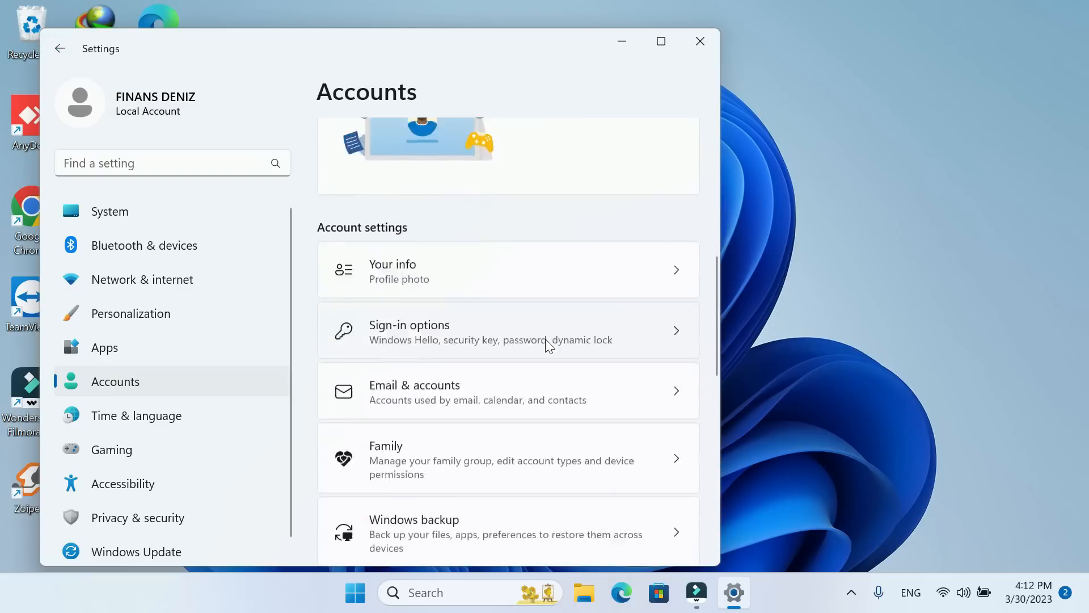
scroll(548, 340, "down", 3)
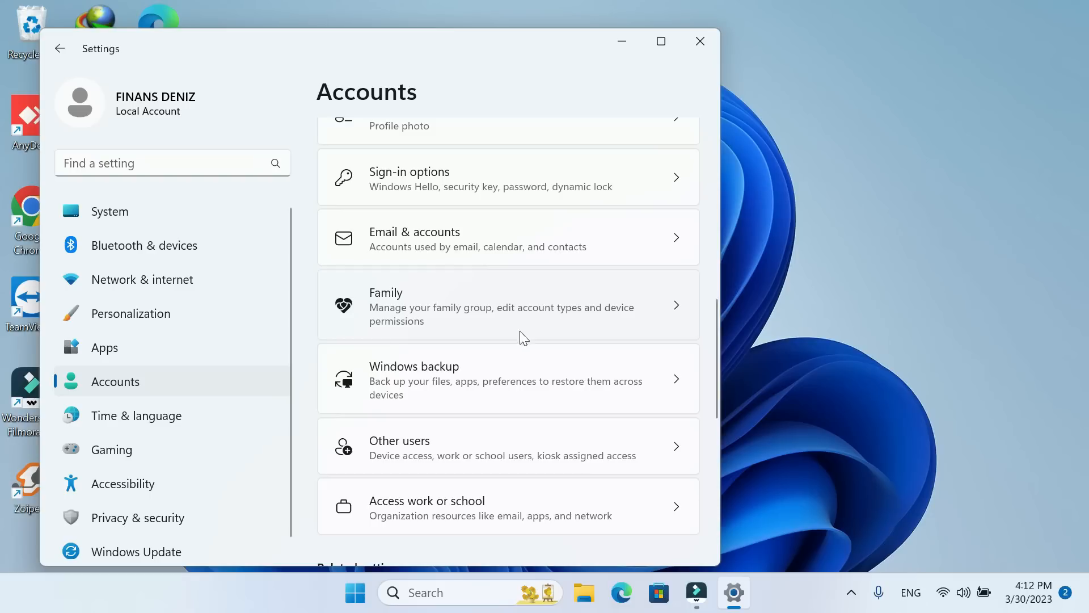
Start adding another user to this PC without sign-in information and without a Microsoft account
left_click(512, 456)
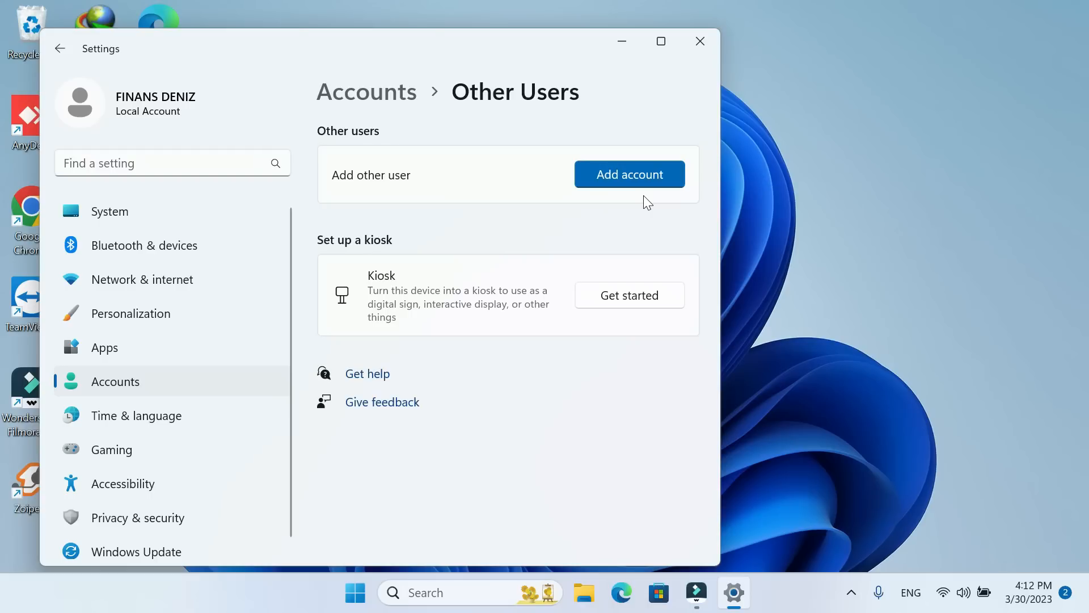
left_click(630, 178)
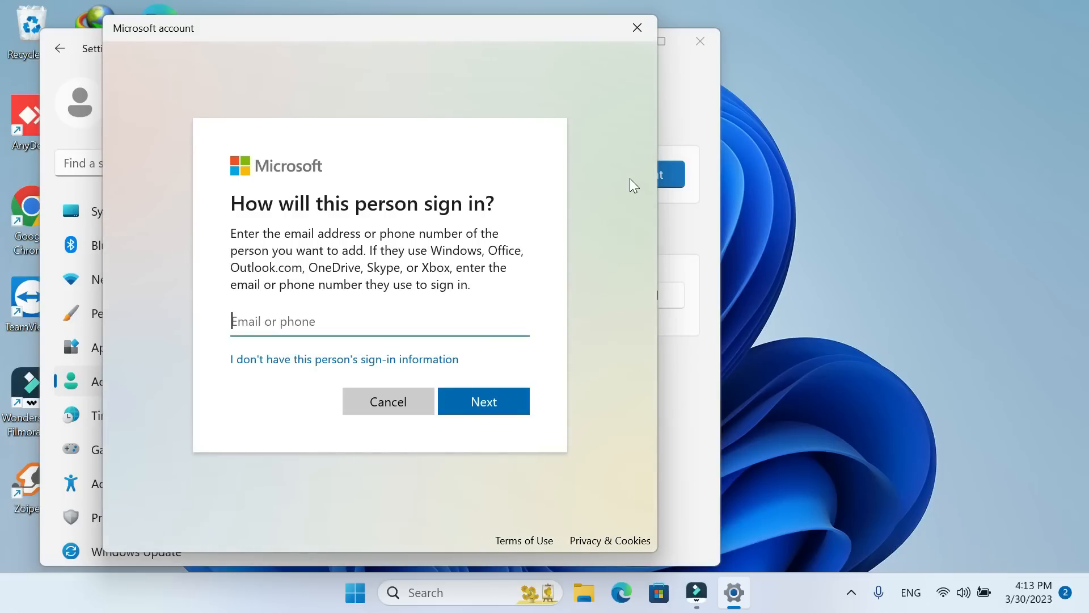
left_click_drag(230, 234, 462, 285)
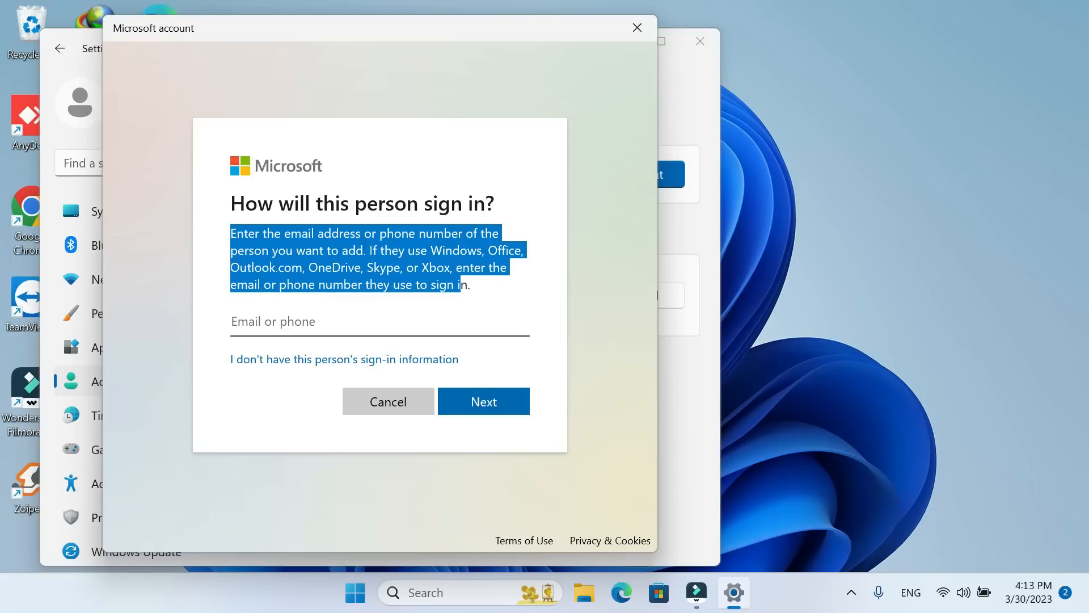
left_click(415, 320)
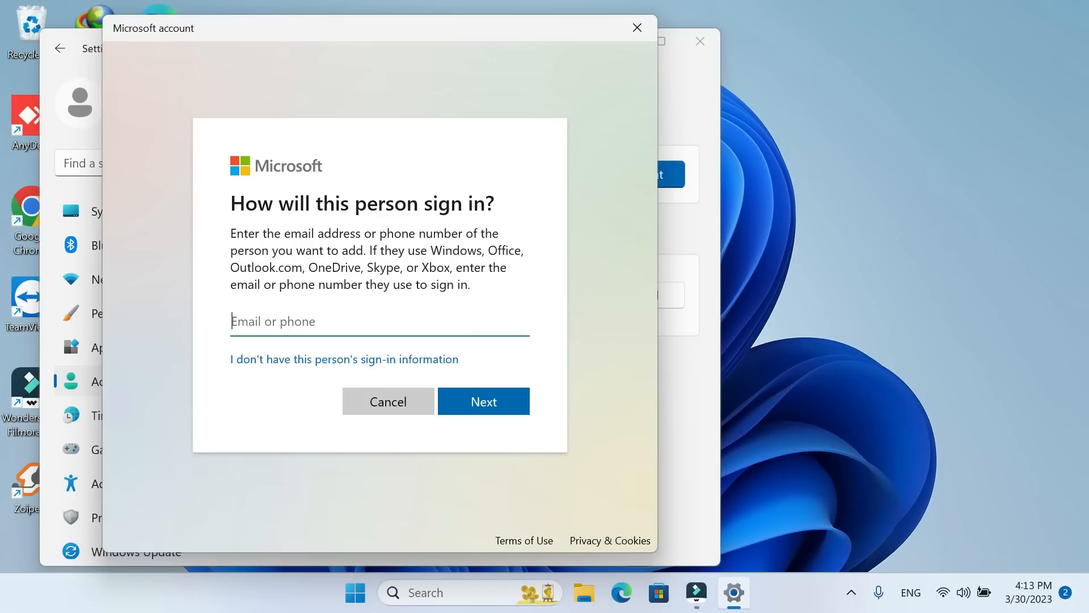
left_click(417, 316)
left_click(366, 360)
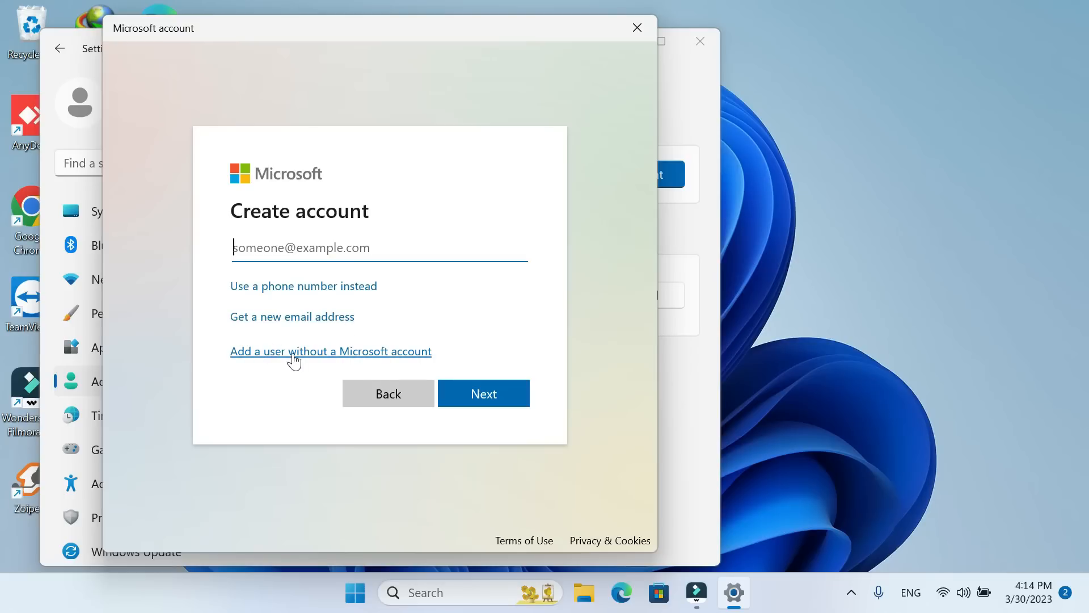
left_click(371, 353)
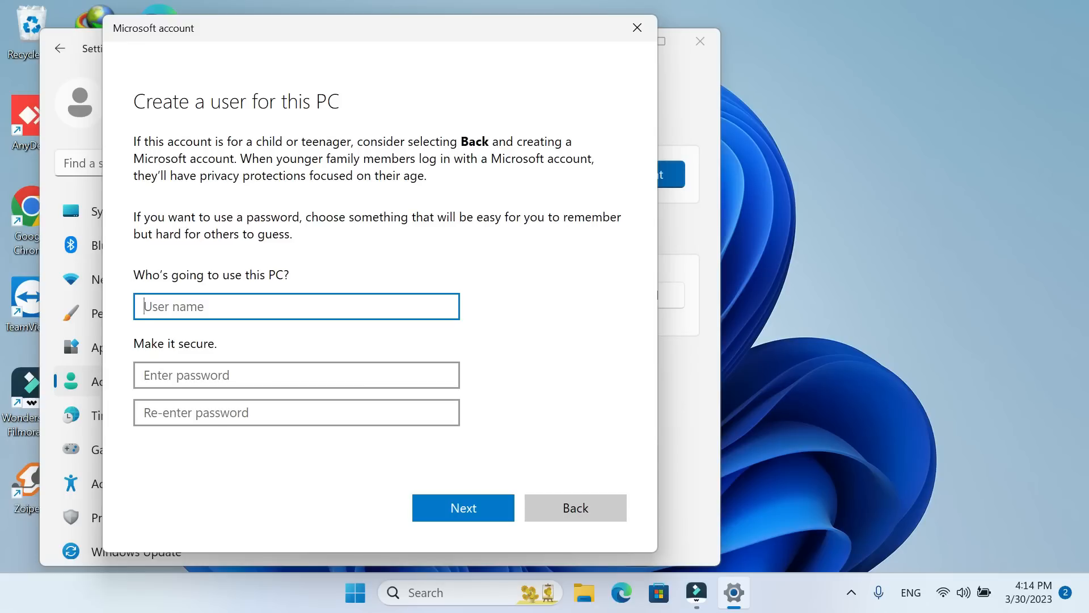
Enter the new local user's name, leave both password fields blank, and create the account
type("Ted")
left_click(238, 374)
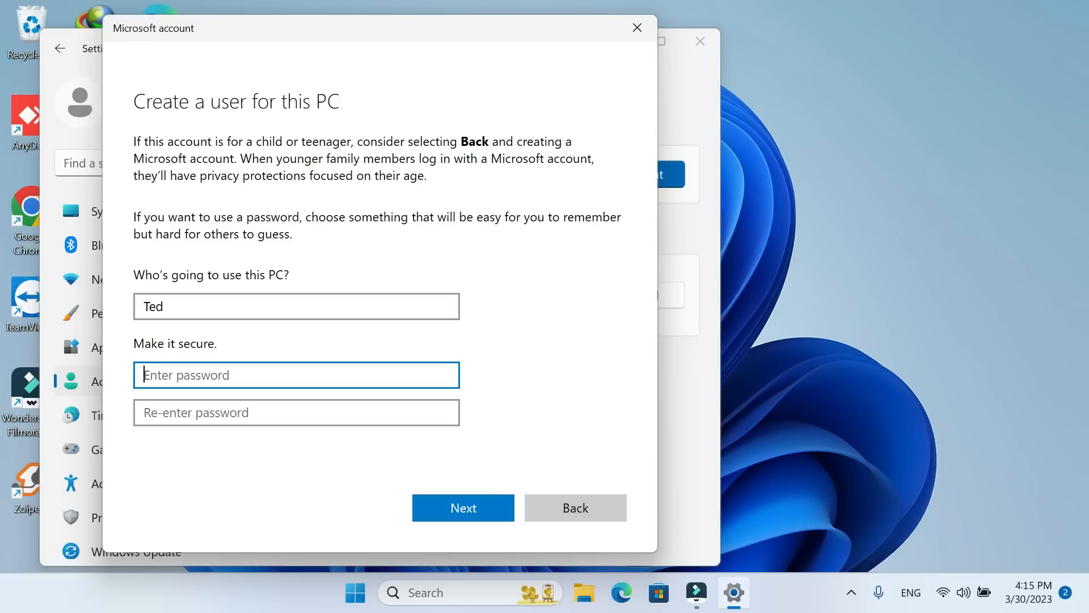
left_click(333, 406)
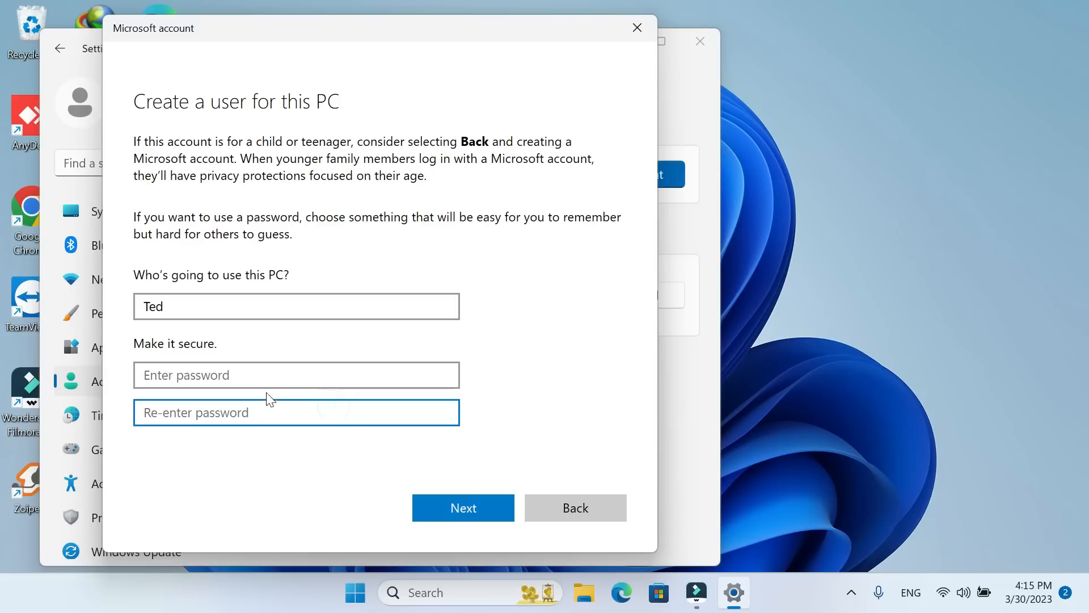
left_click(263, 370)
left_click(262, 408)
left_click(210, 375)
left_click(213, 405)
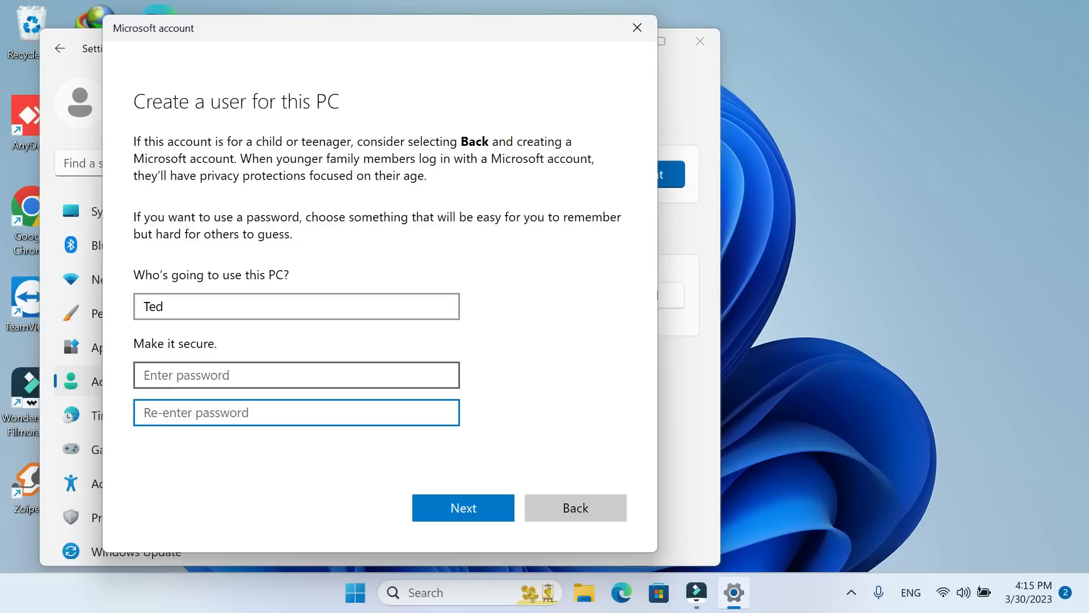
left_click(470, 502)
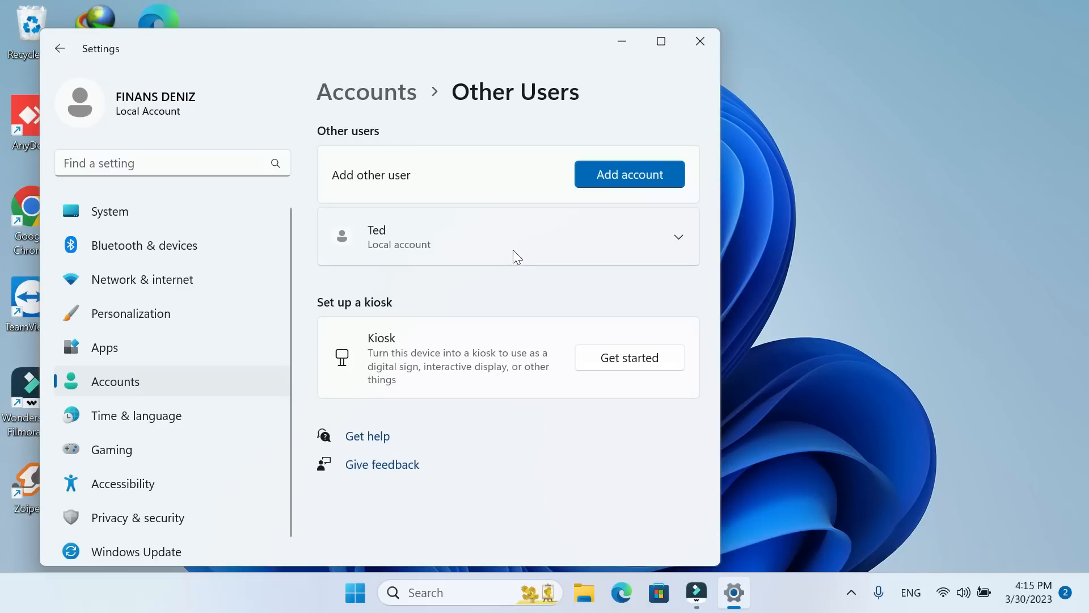
Bring up the signed-in user's account options from Start
left_click(352, 595)
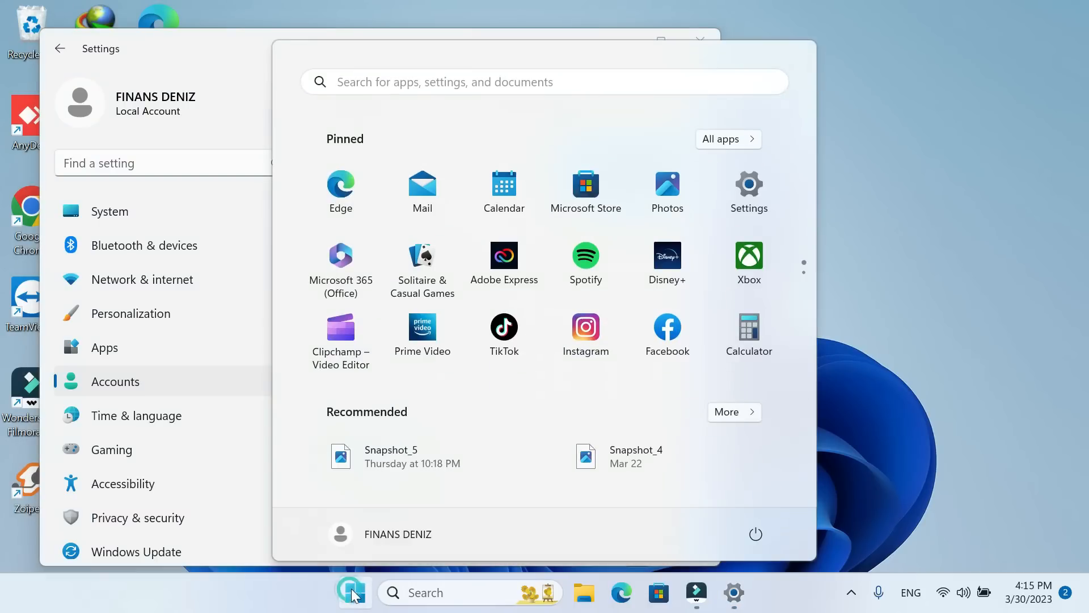
left_click(404, 540)
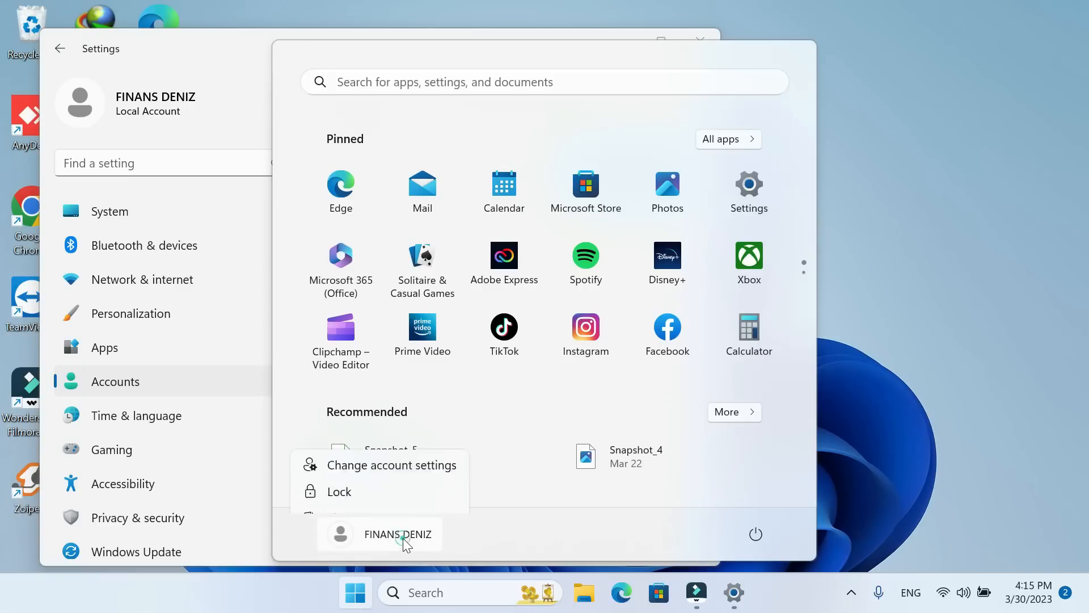